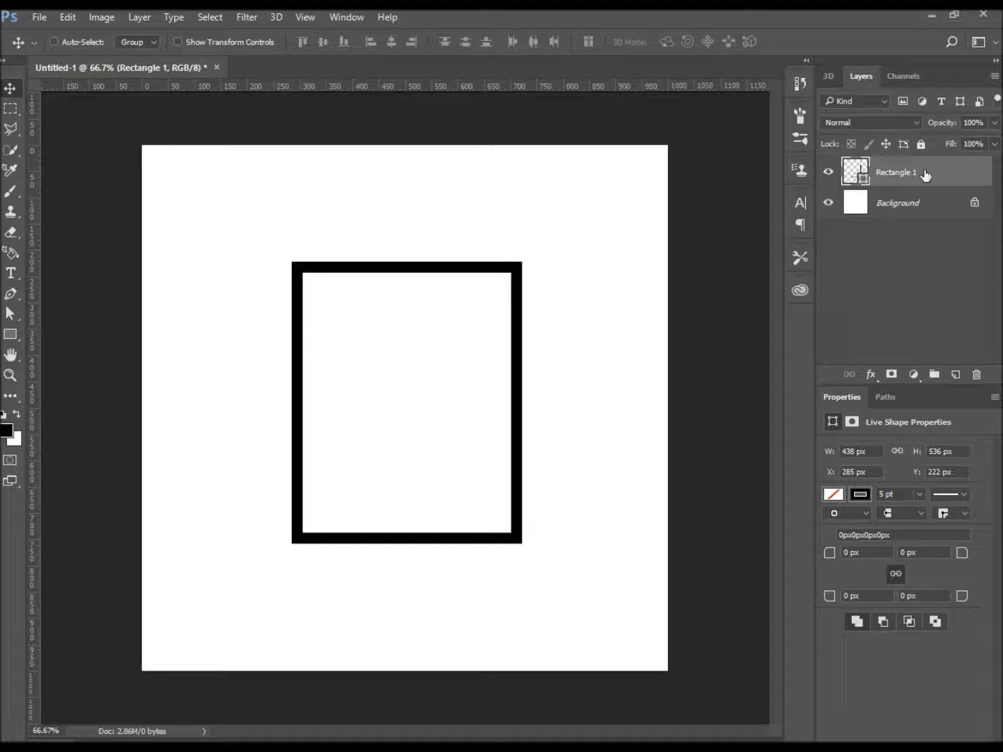
- Keep Selected Layers as the 3D source, then bring up Rectangle 1's New 3D Extrusion option
left_click(829, 77)
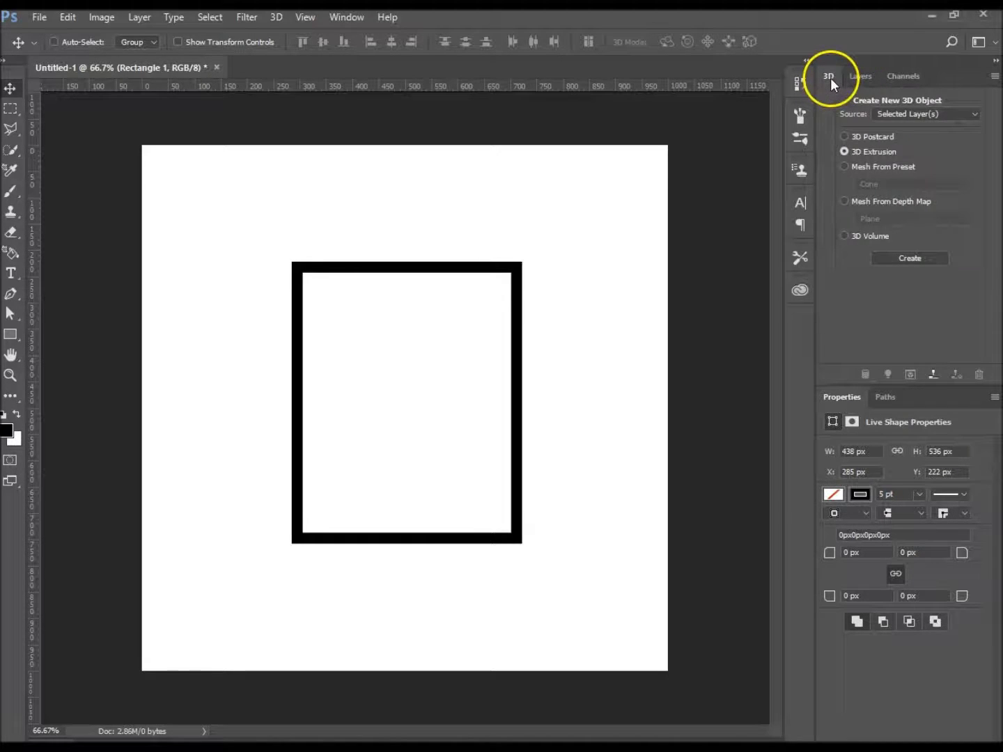
left_click(347, 21)
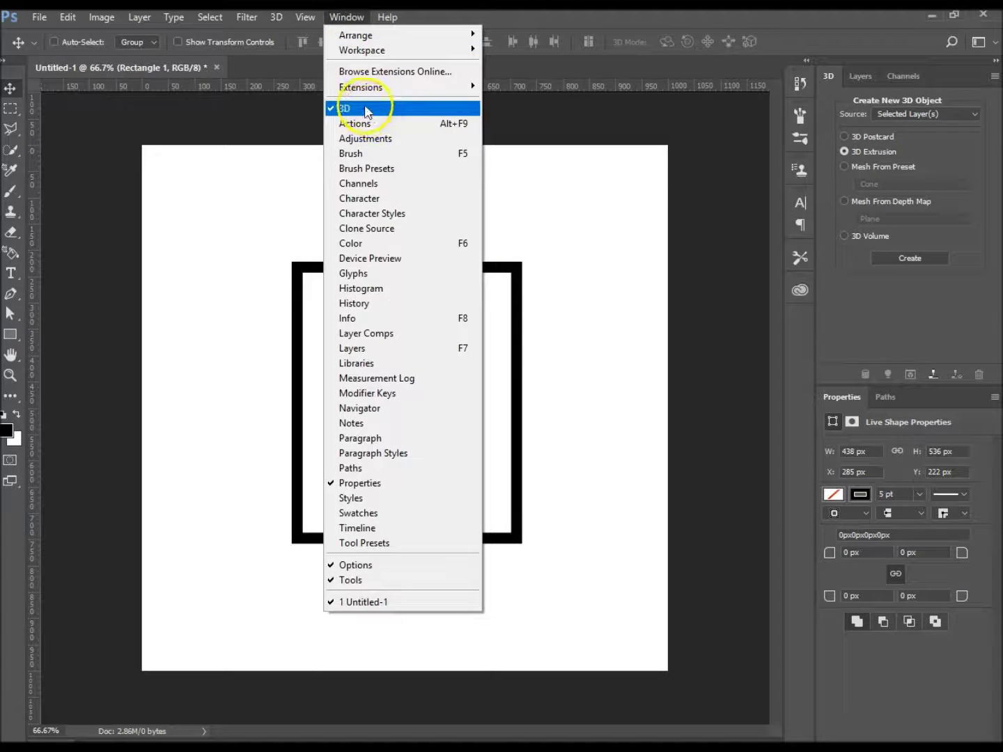
left_click(357, 19)
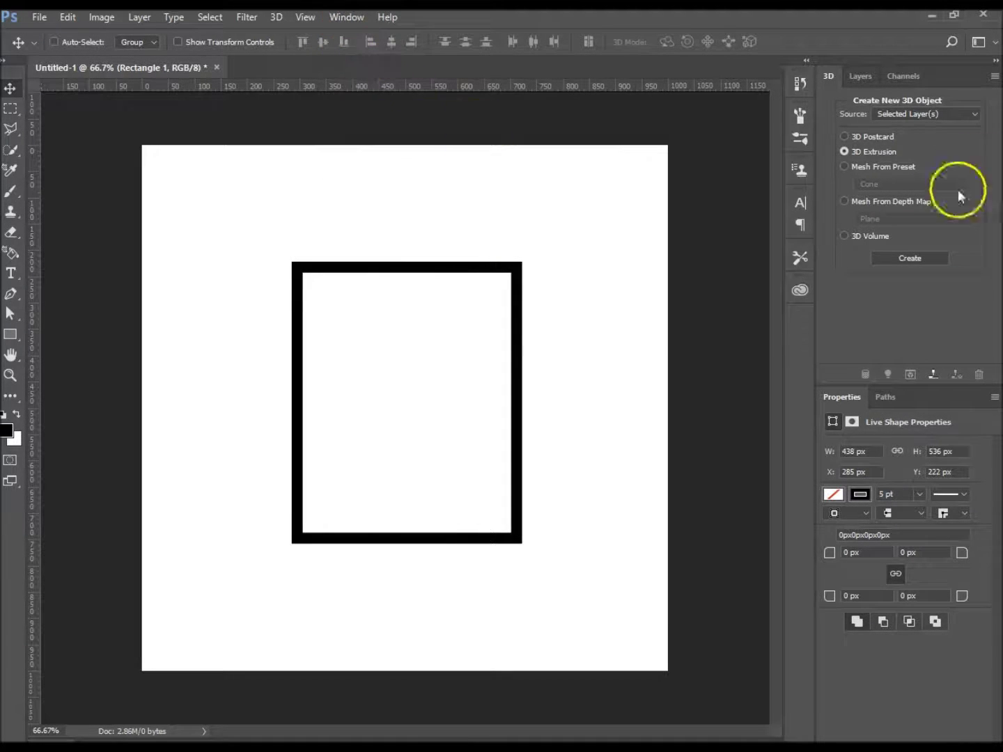
left_click(974, 115)
left_click(974, 117)
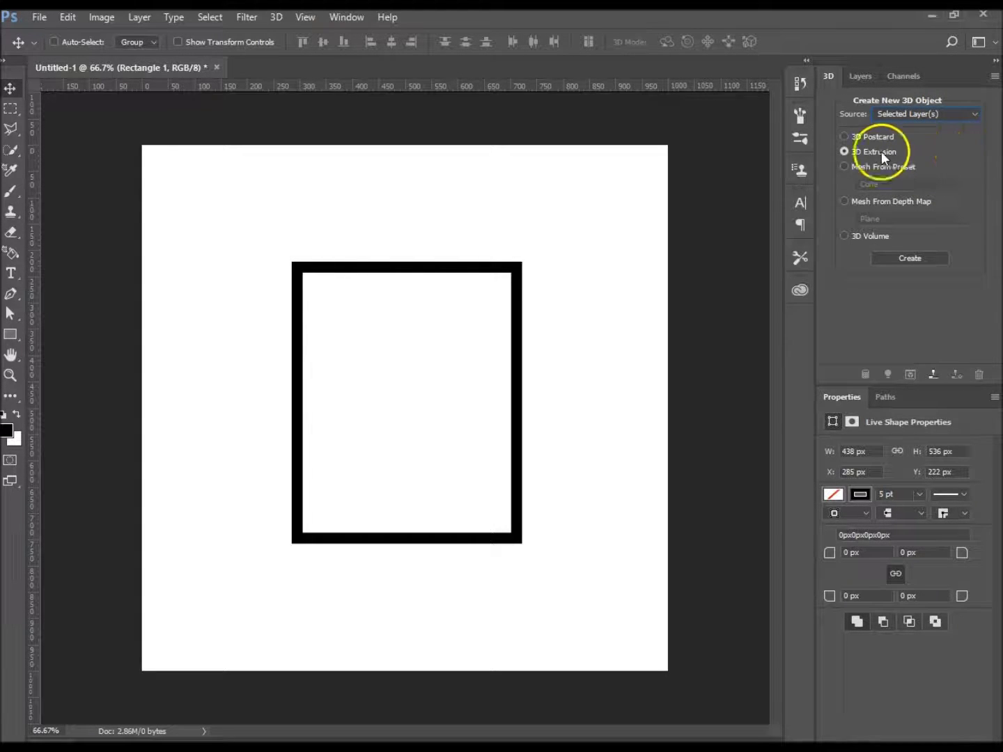
left_click(862, 76)
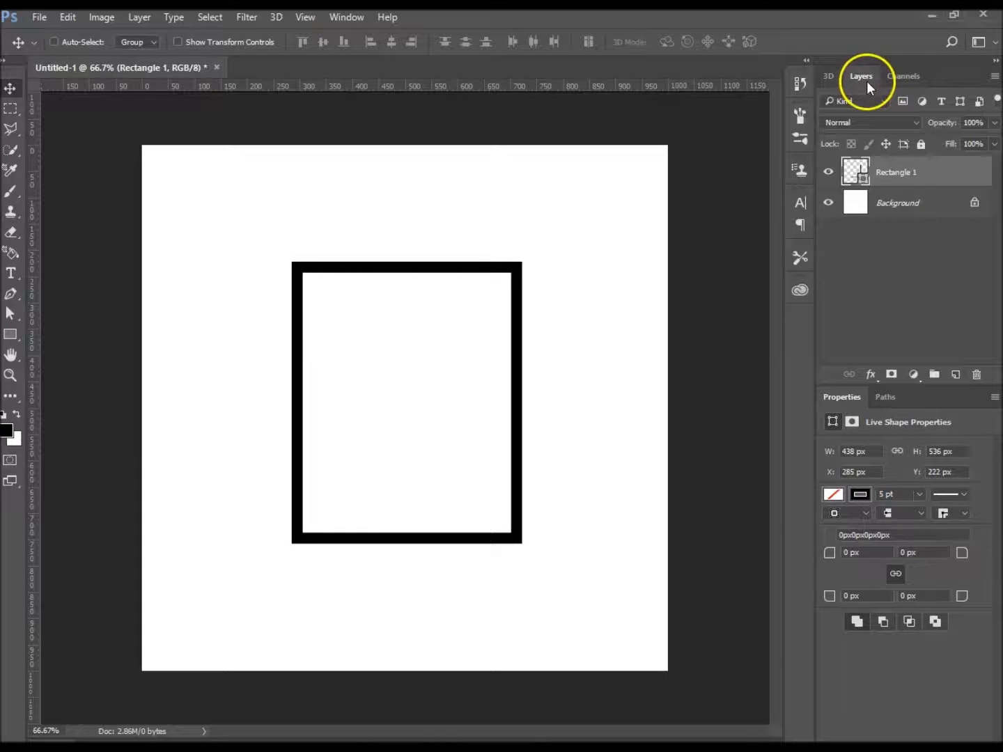
right_click(934, 172)
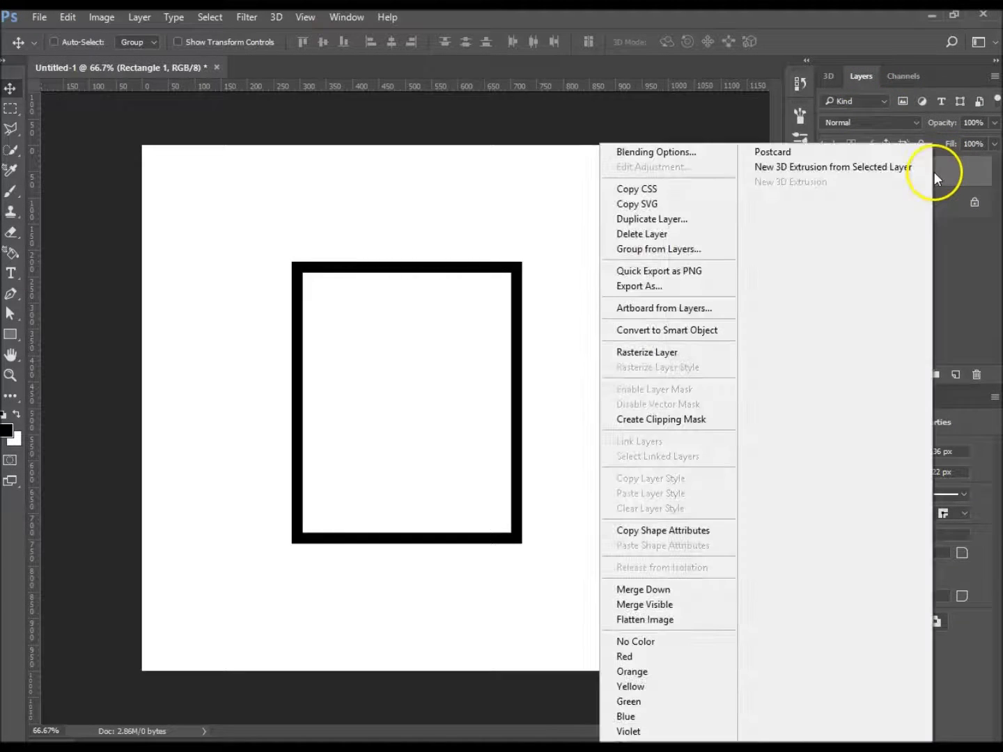
- Extrude Rectangle 1 into a 3D box and orbit to an angled top-down view
left_click(816, 175)
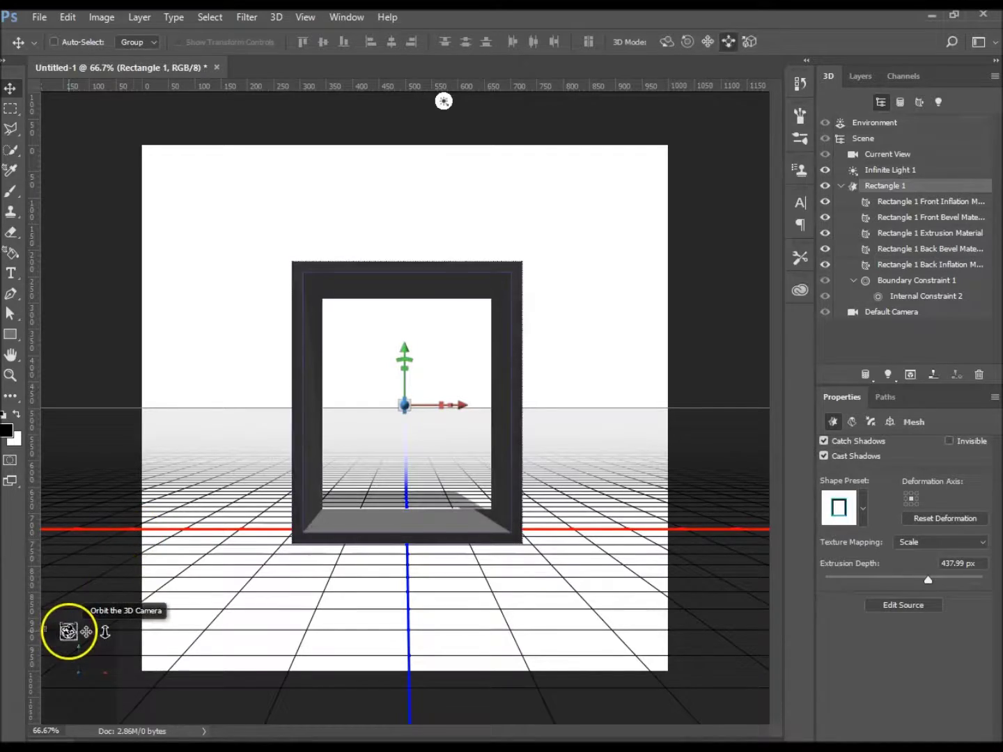
left_click_drag(67, 631, 50, 656)
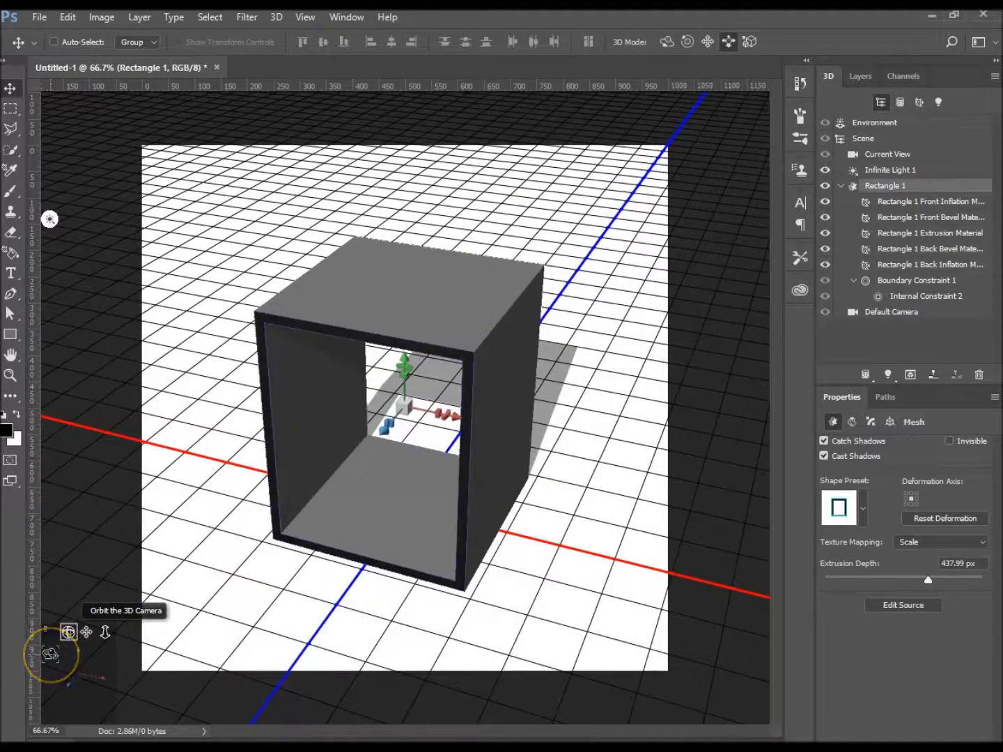
left_click(522, 276)
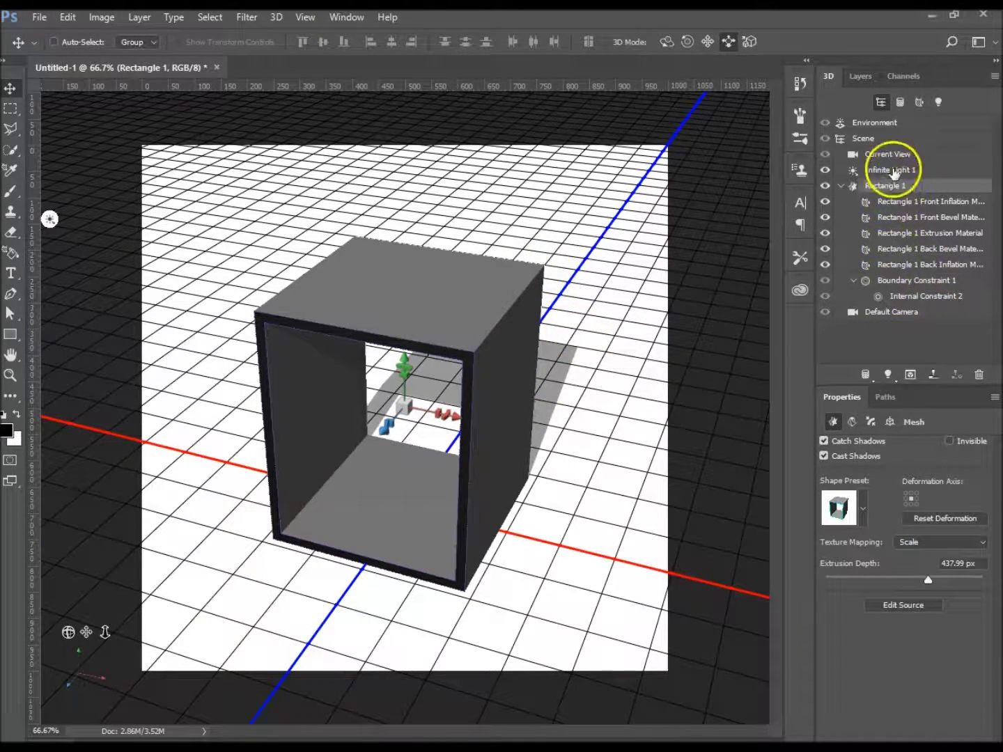
- Review Infinite Light 1, the box's bevel, extrusion and inflation materials, and Boundary Constraint 1
left_click(893, 170)
left_click(882, 186)
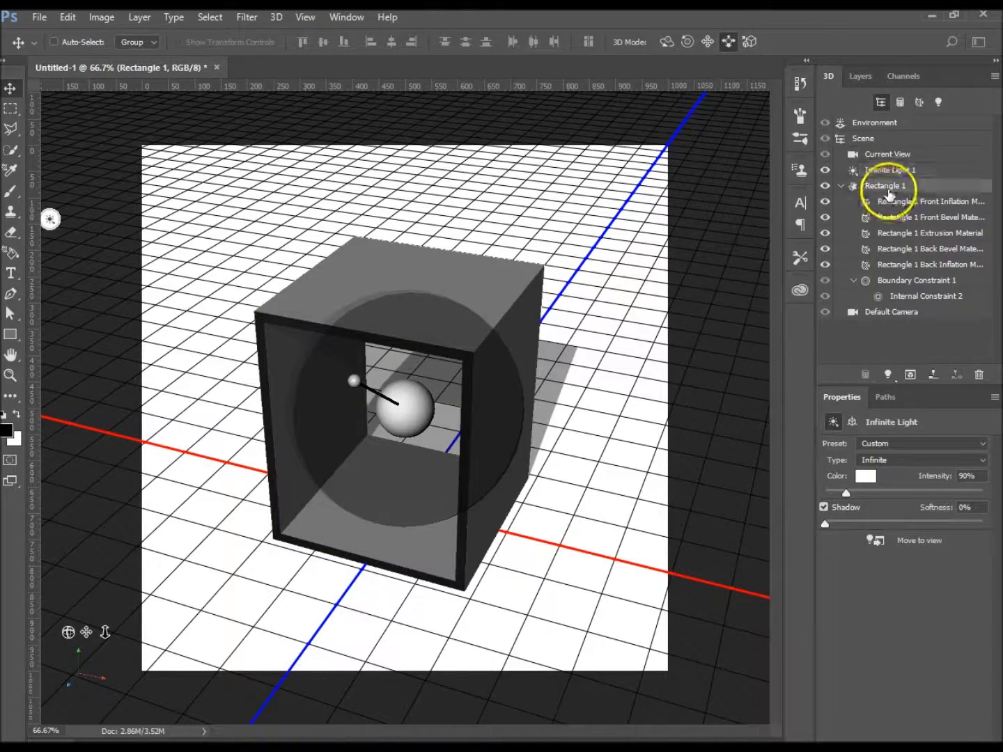
left_click(918, 217)
left_click(919, 237)
left_click(921, 250)
left_click(921, 267)
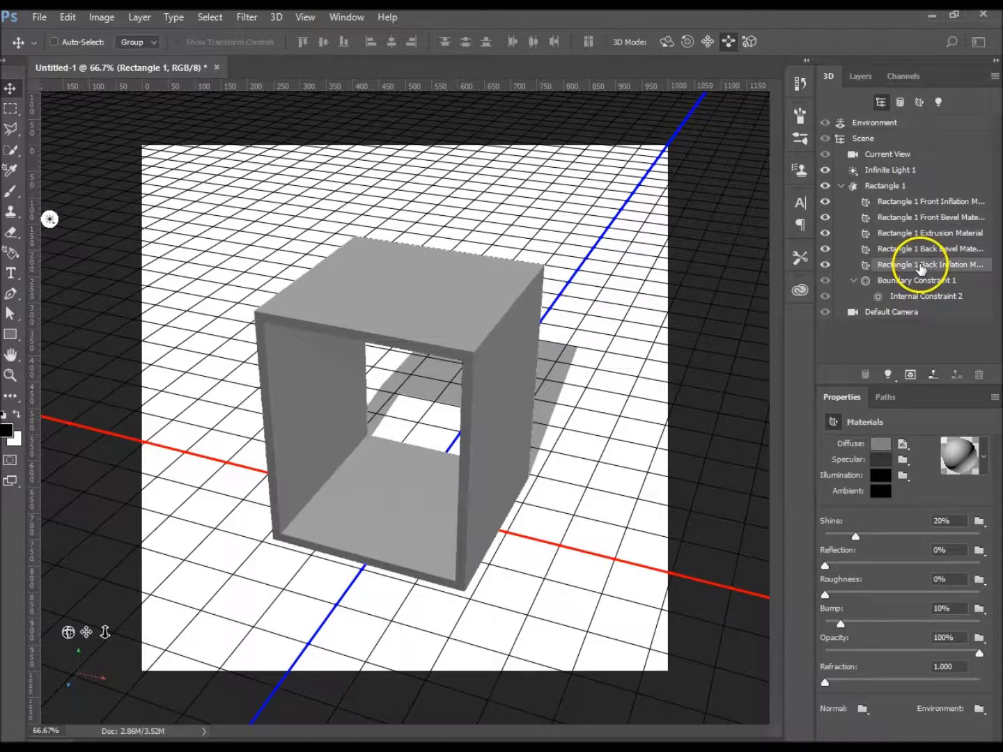
left_click(923, 281)
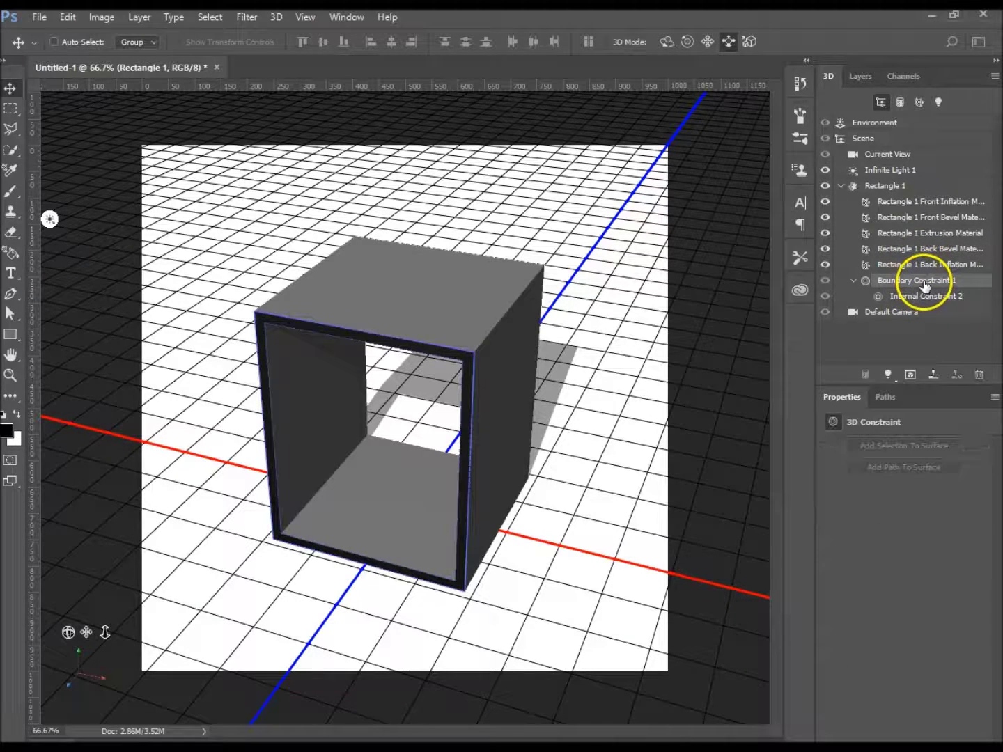
left_click(874, 185)
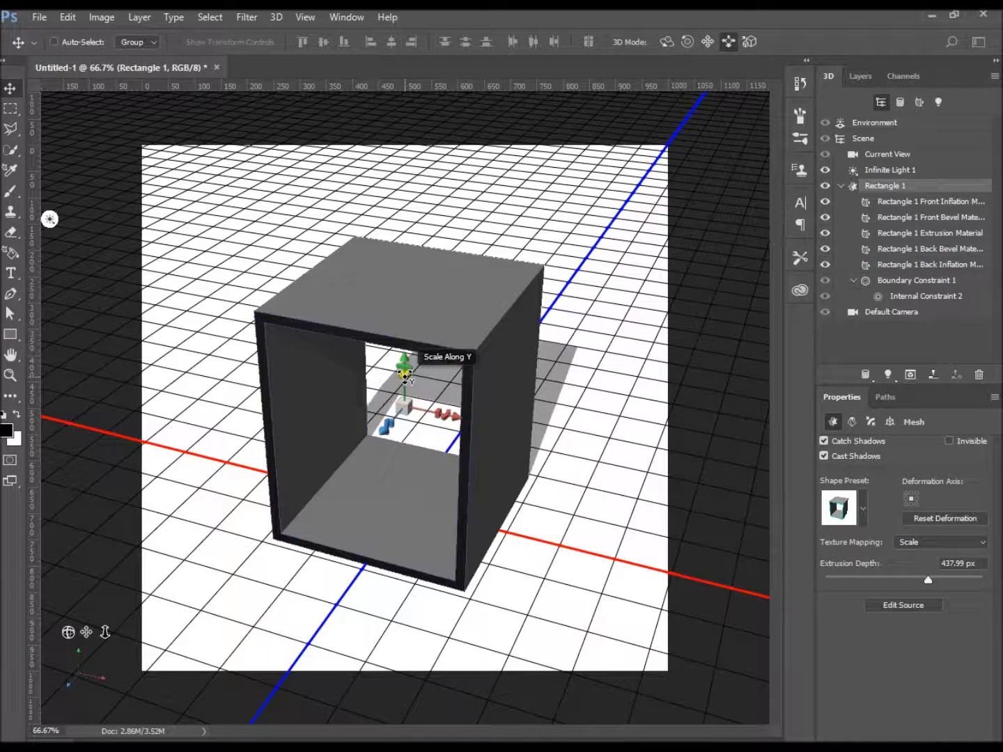
- Scale the box's height, width and depth with the gizmo handles
mouse_move(405, 376)
left_mouse_down()
mouse_move(448, 264)
mouse_move(415, 365)
left_mouse_up()
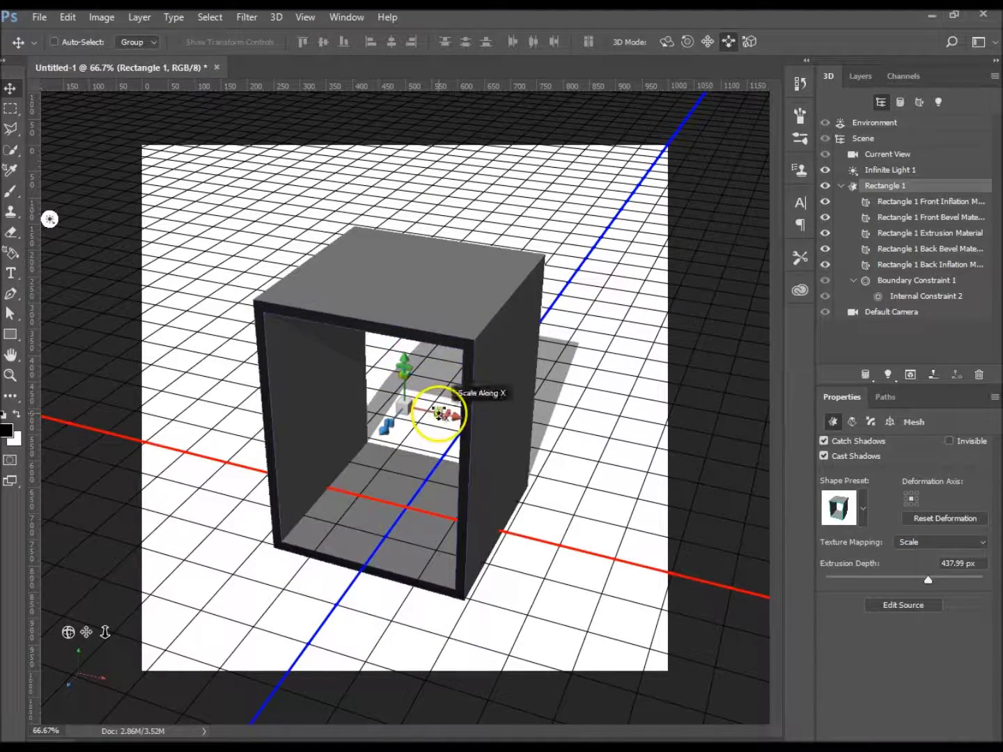
mouse_move(439, 414)
left_mouse_down()
mouse_move(548, 335)
mouse_move(475, 394)
mouse_move(422, 419)
left_mouse_up()
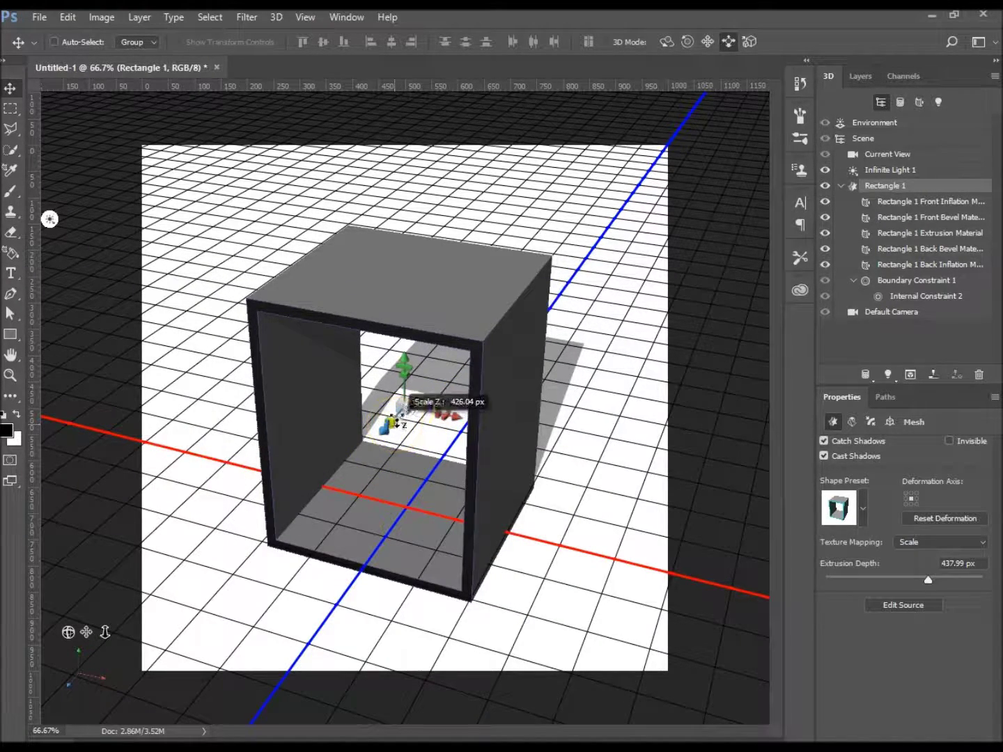
left_click_drag(398, 420, 429, 394)
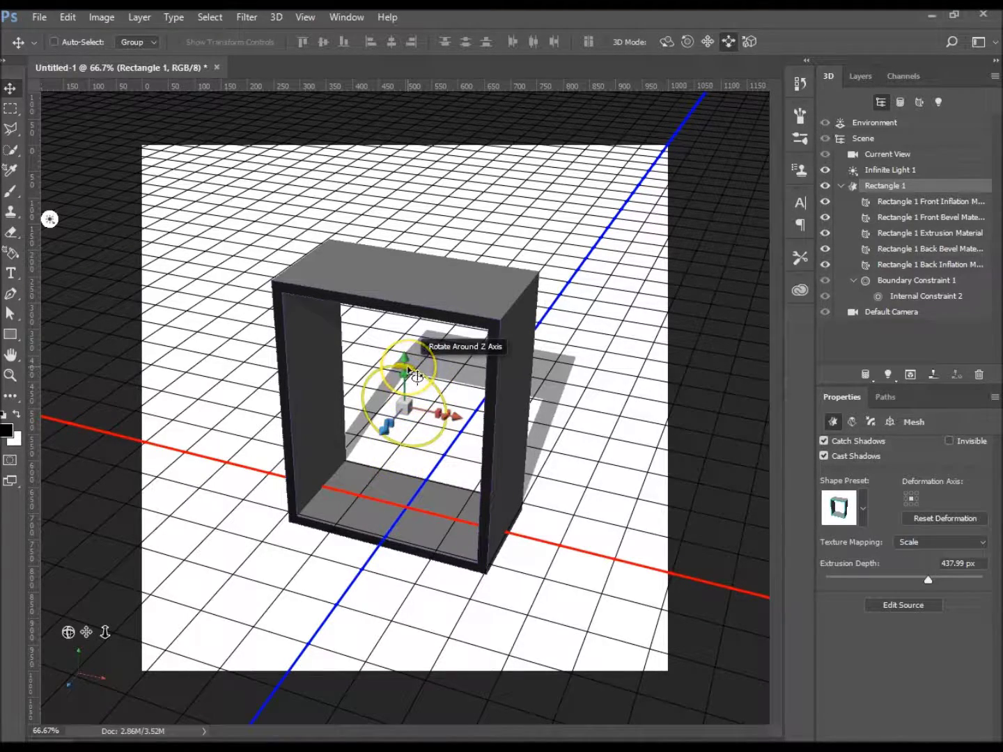
- Tilt the box around its Z axis, then try an X rotation and undo it
left_click_drag(417, 377, 443, 447)
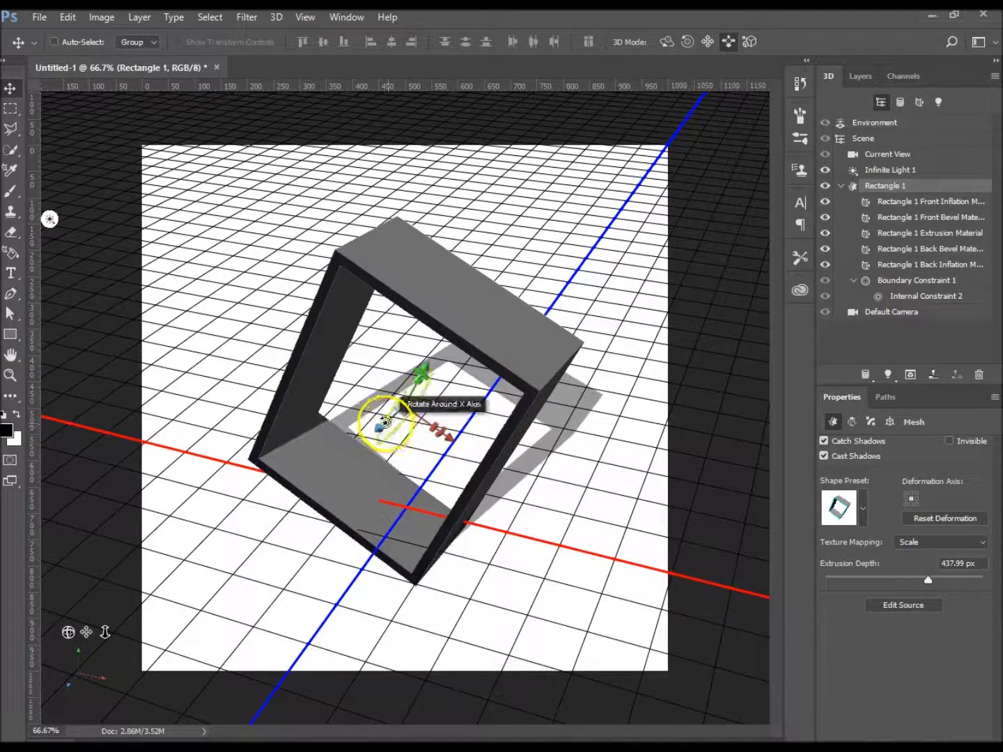
left_click_drag(385, 422, 411, 406)
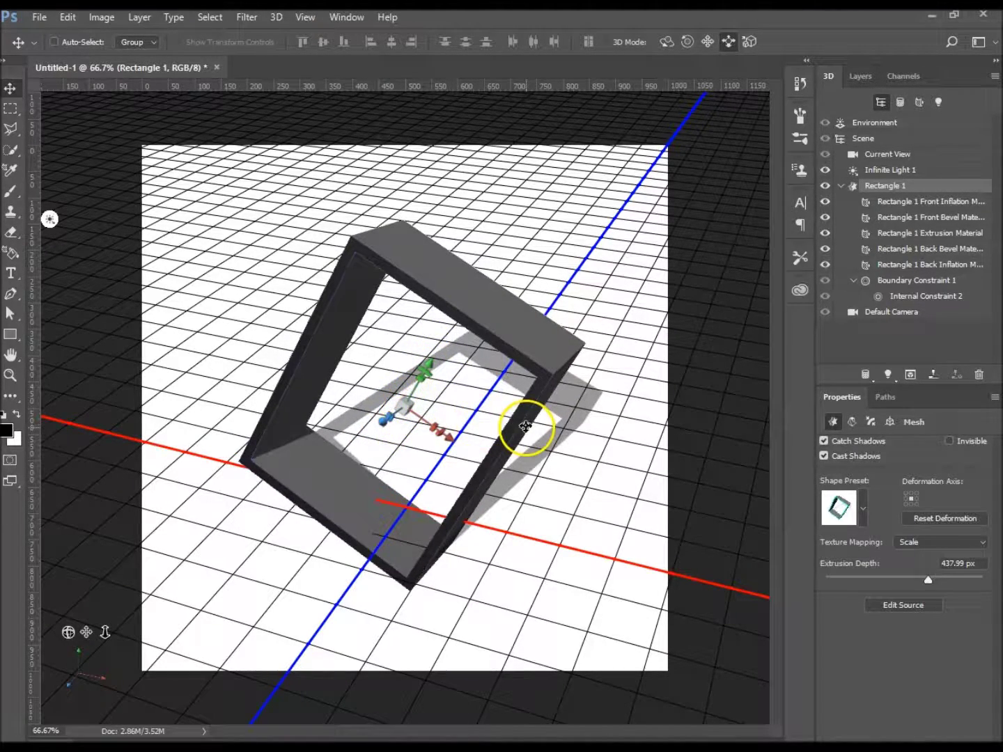
key("ctrl+z")
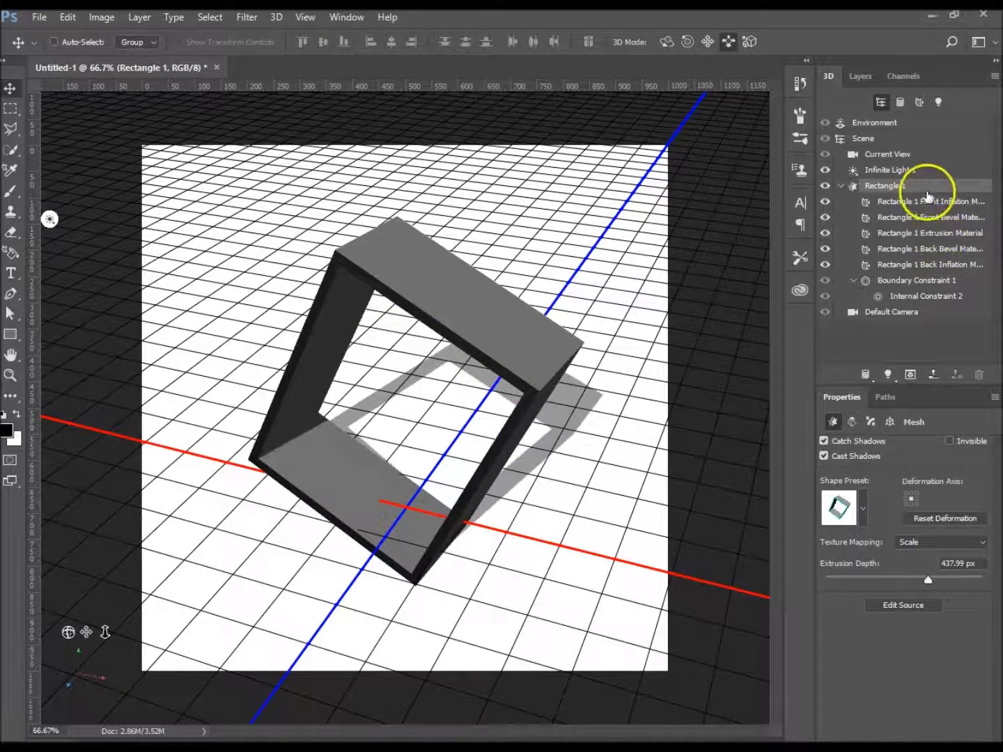
- Re-aim Infinite Light 1 so the box casts a long shadow to the right
left_click(909, 171)
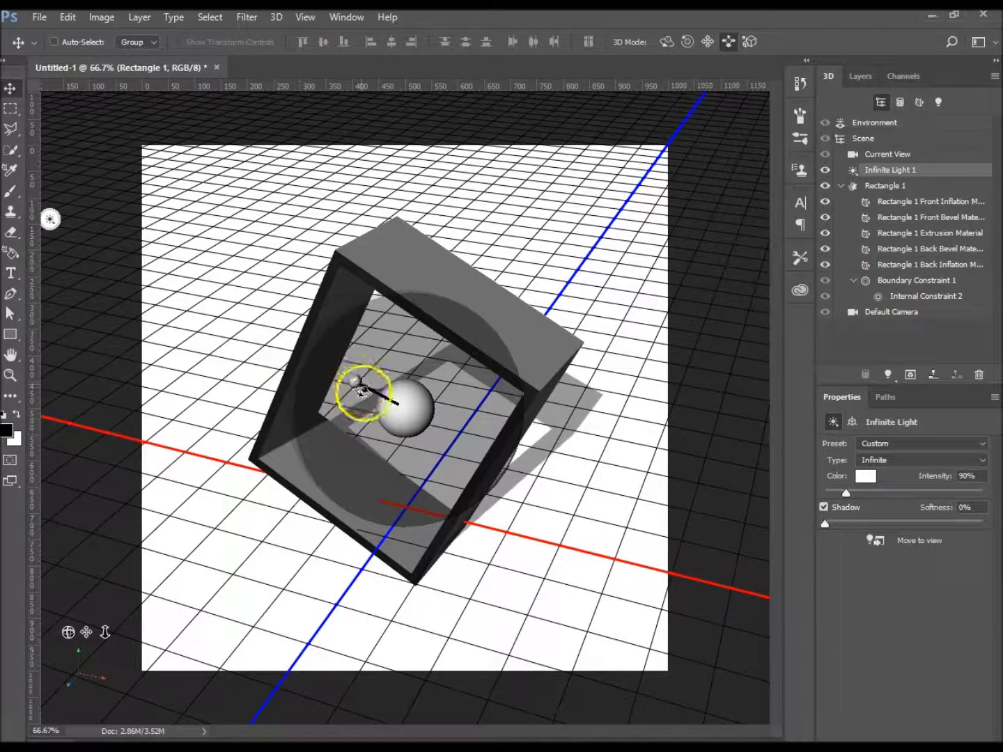
left_click_drag(355, 381, 306, 374)
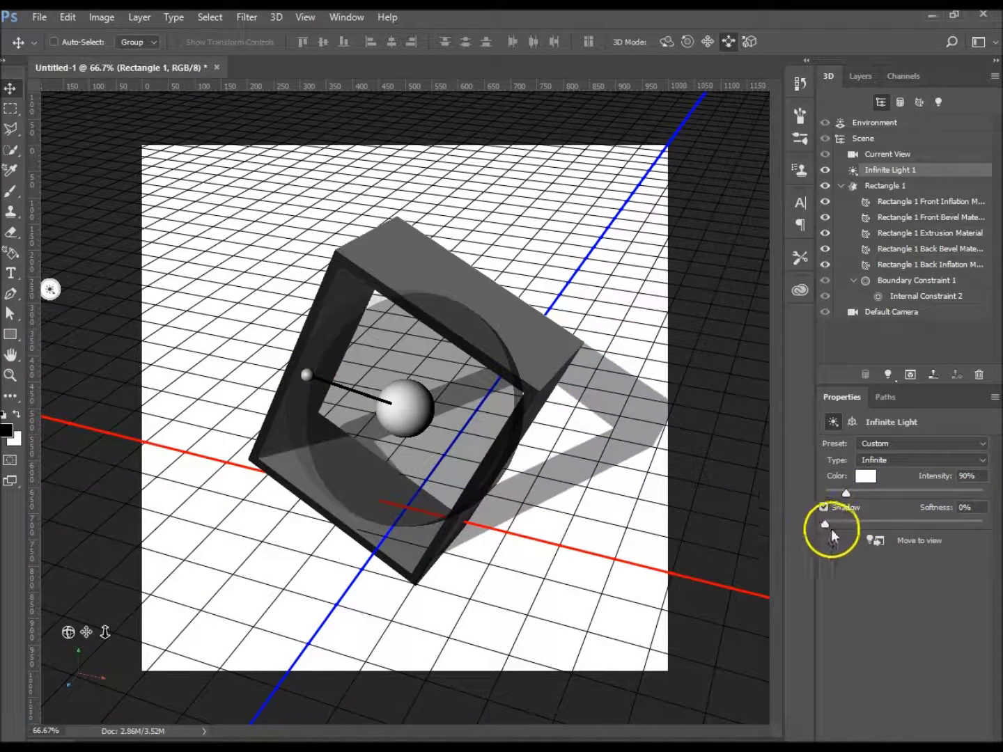
- Set Infinite Light 1's Shadow Softness to 6%
left_click_drag(825, 523, 842, 526)
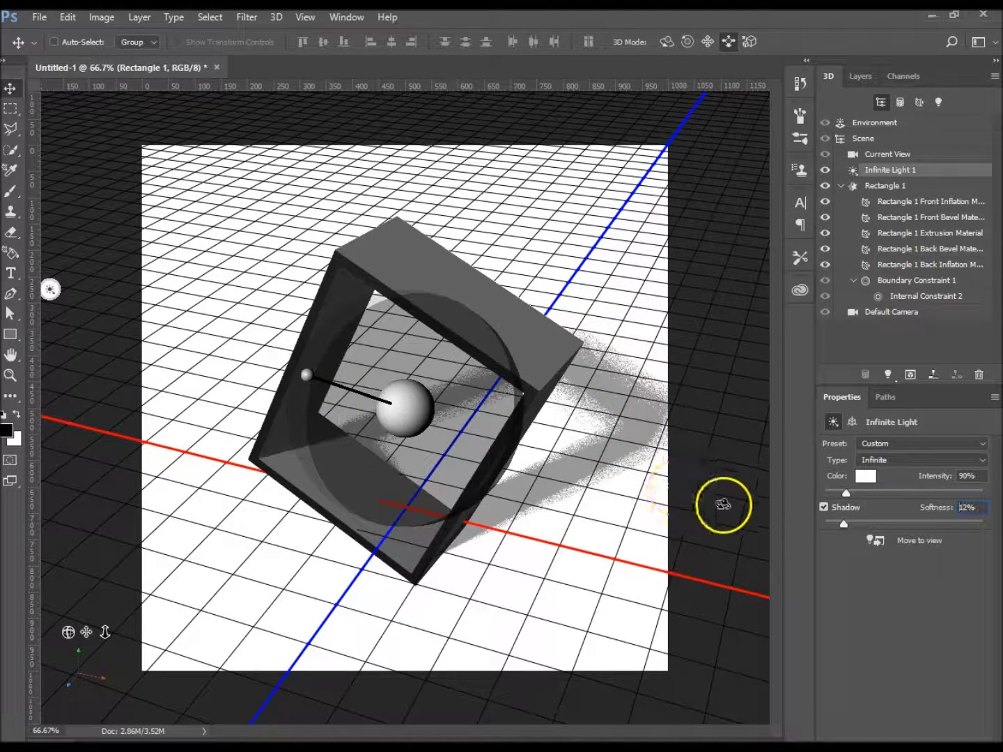
mouse_move(845, 526)
left_mouse_down()
mouse_move(918, 527)
mouse_move(833, 527)
left_mouse_up()
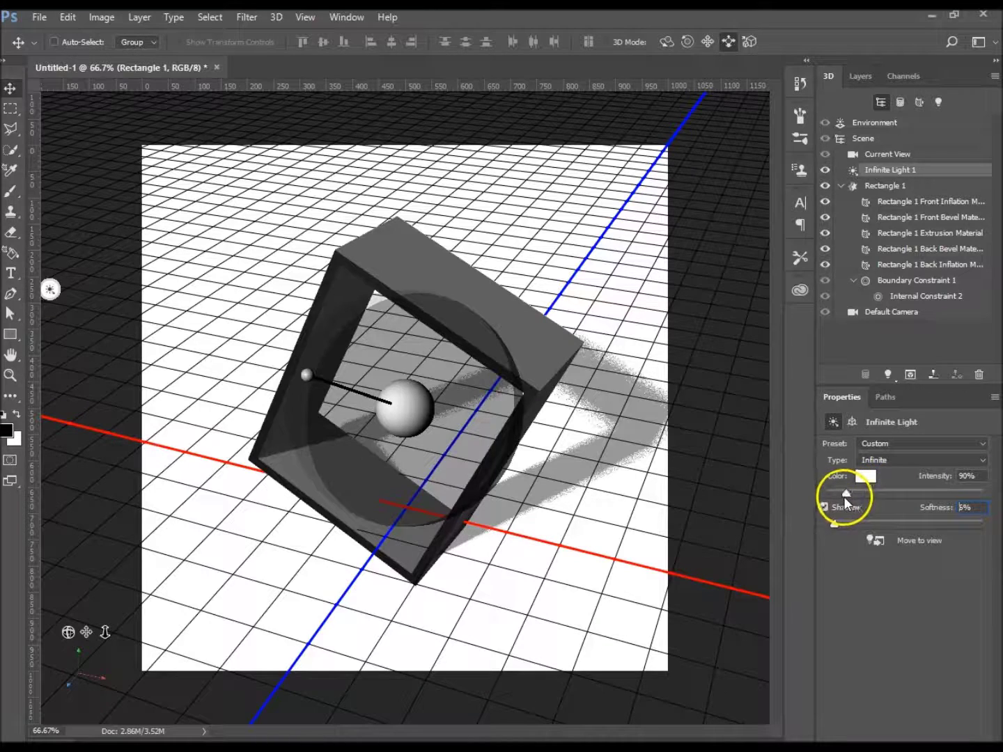
- Set Infinite Light 1's intensity to 411% so the box's lit faces turn near white
left_click_drag(846, 493, 886, 494)
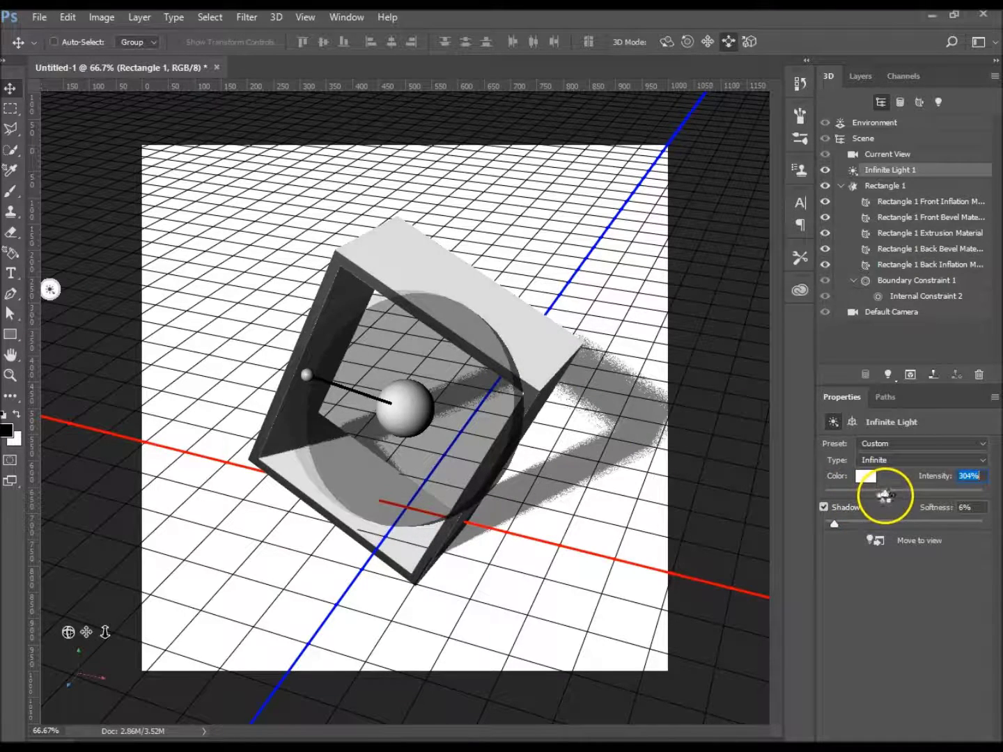
left_click_drag(883, 494, 929, 495)
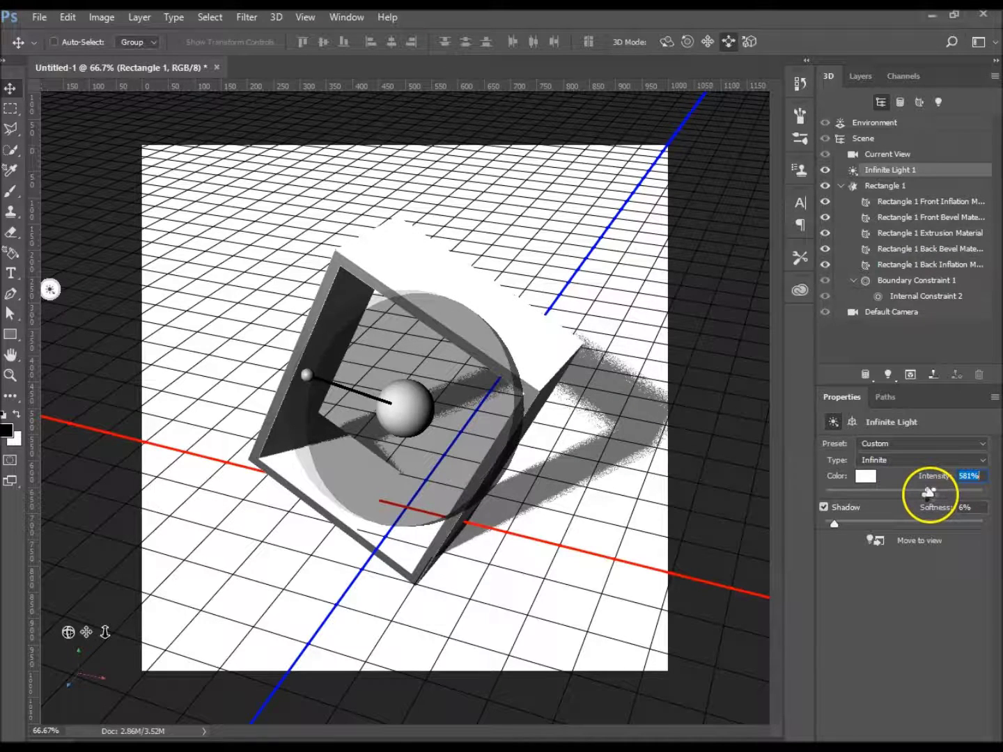
left_click_drag(930, 495, 903, 495)
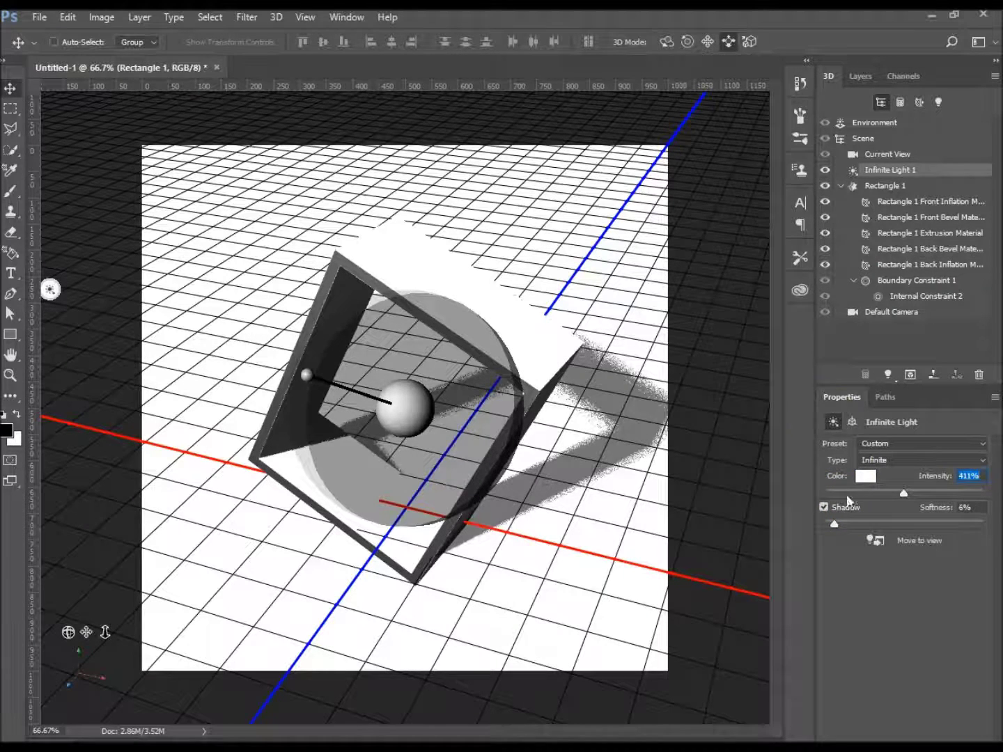
left_click(639, 441)
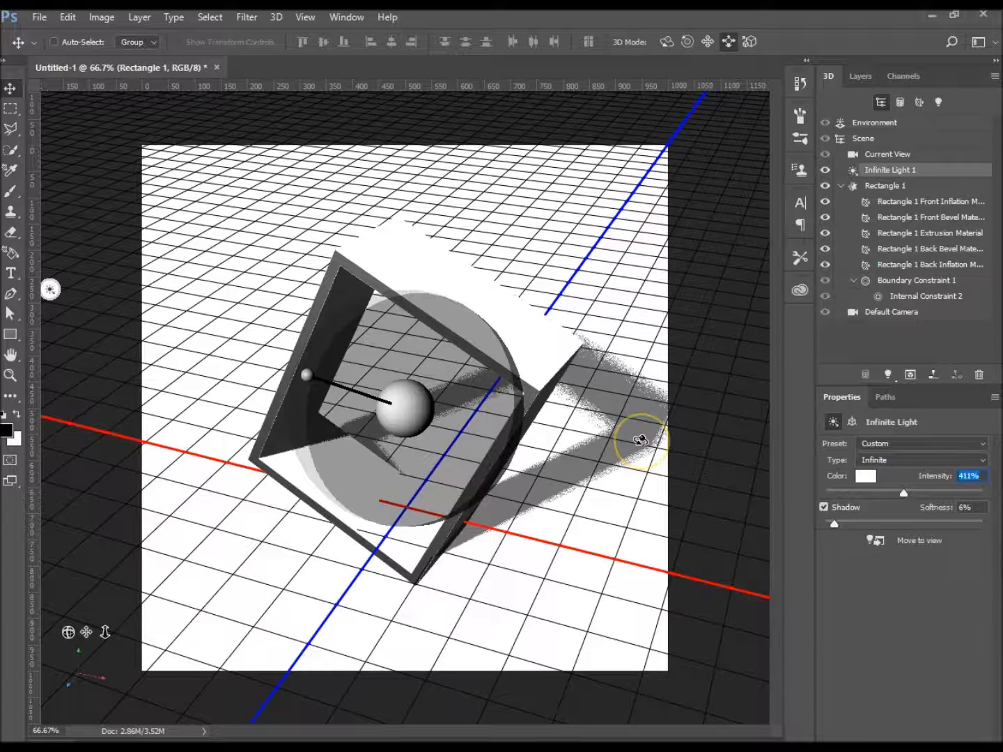